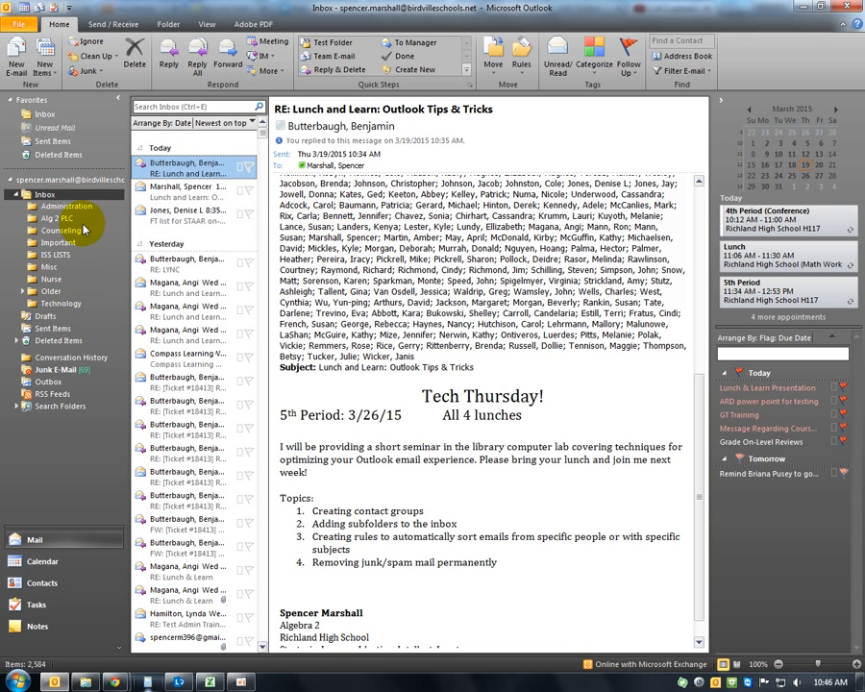
# Start a new rule from the selected Lunch and Learn reply and make it apply to messages from that sender
pyautogui.rightClick(190, 170)
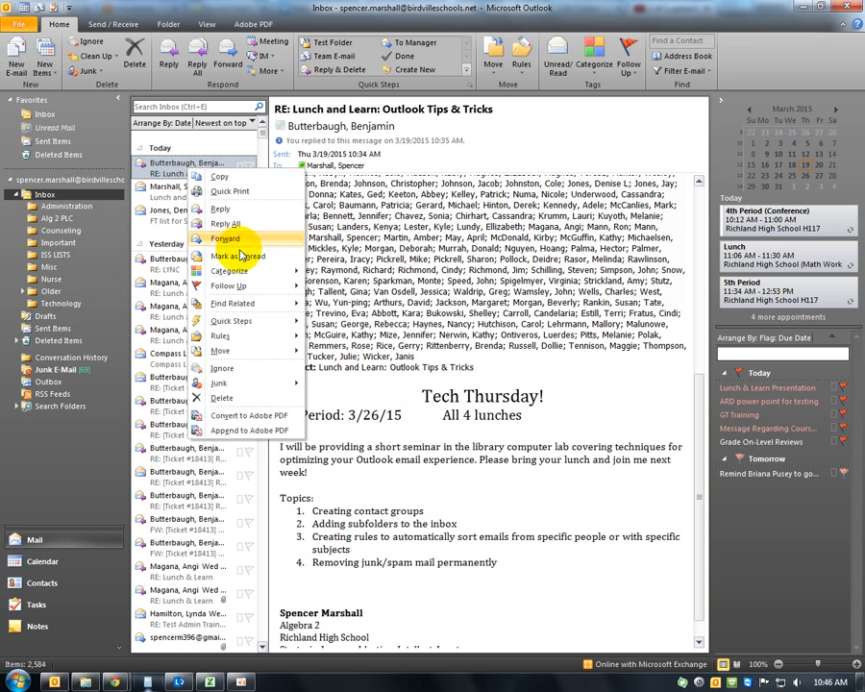
pyautogui.moveTo(219, 336)
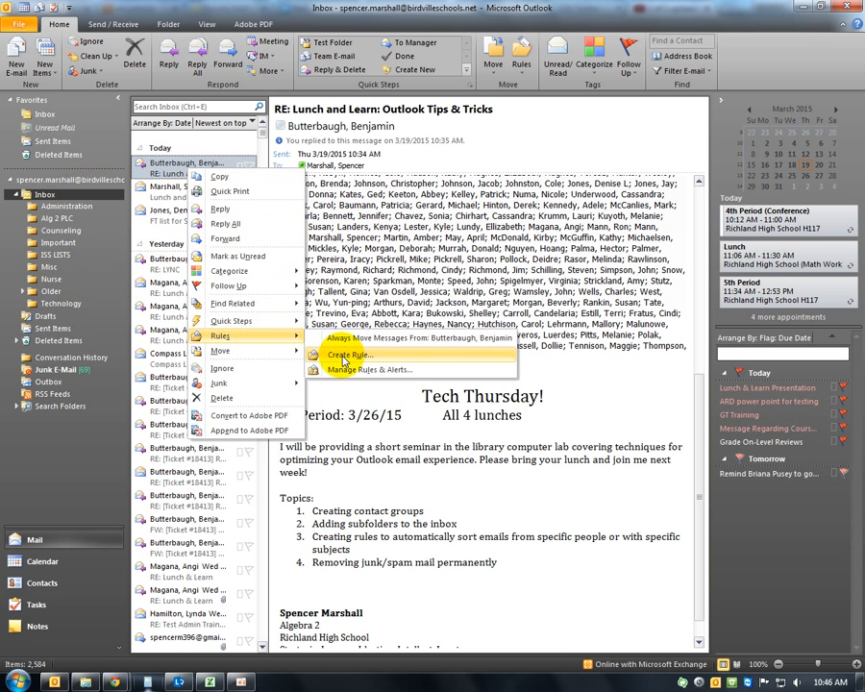
pyautogui.click(370, 355)
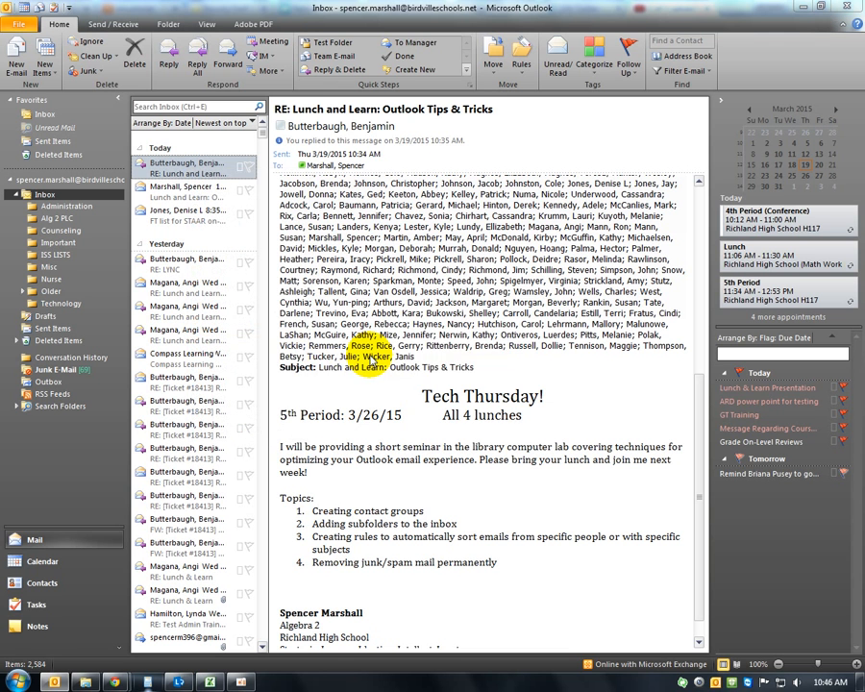
pyautogui.moveTo(370, 248)
pyautogui.mouseDown()
pyautogui.moveTo(401, 256)
pyautogui.moveTo(331, 231)
pyautogui.moveTo(363, 240)
pyautogui.mouseUp()
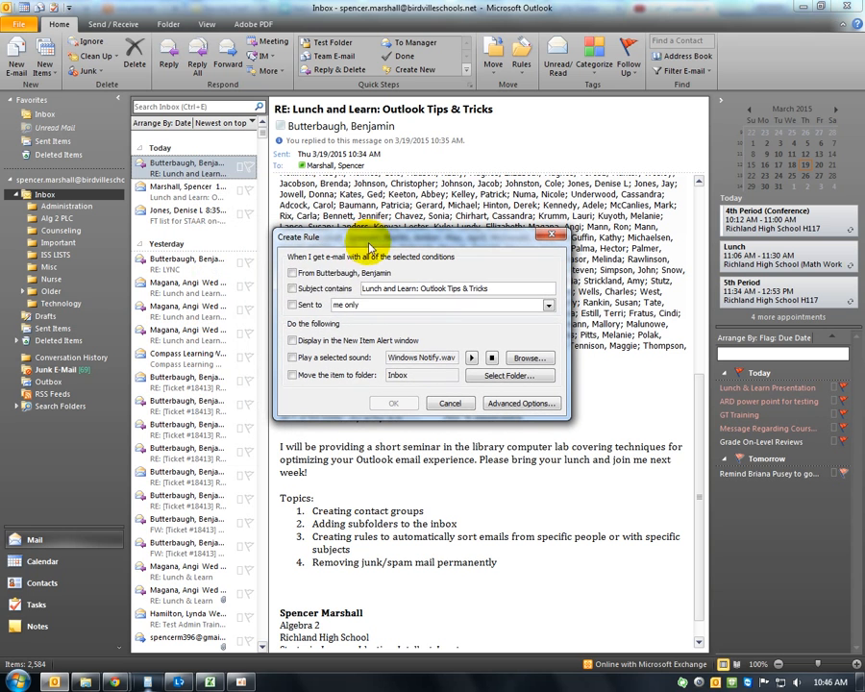
pyautogui.click(293, 273)
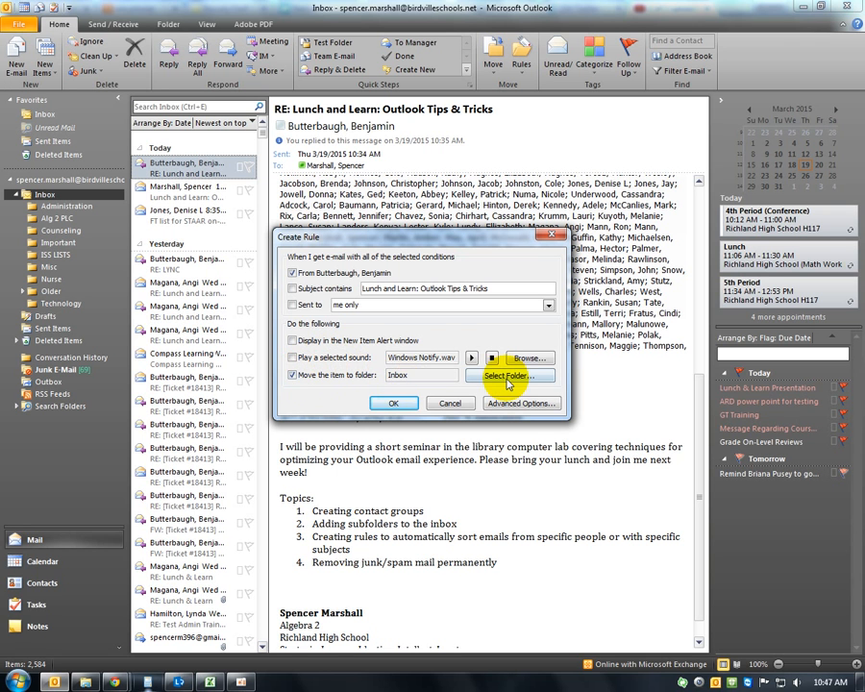
# Set the rule to move matching messages to the Important subfolder of the Inbox
pyautogui.click(501, 377)
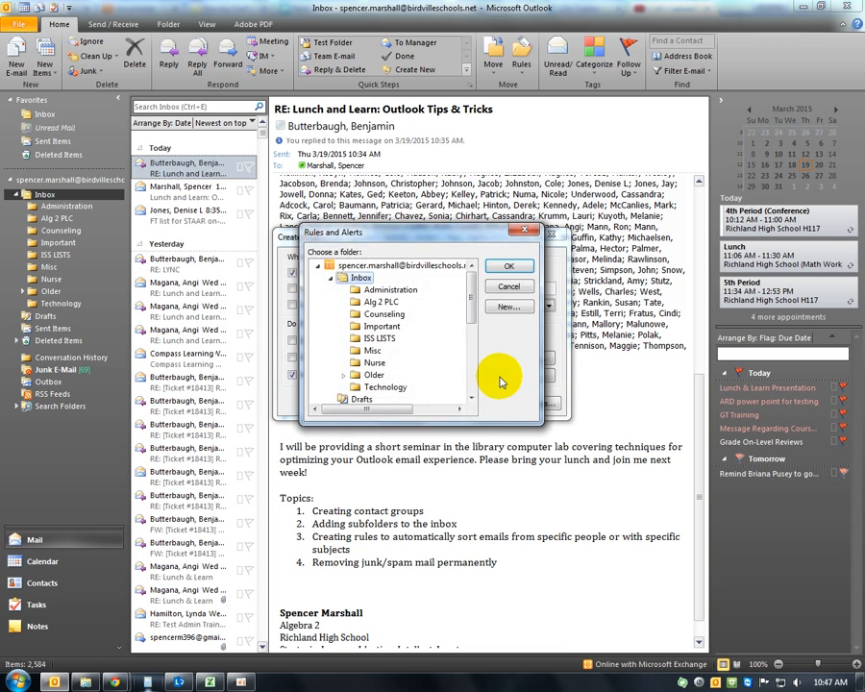
pyautogui.click(382, 301)
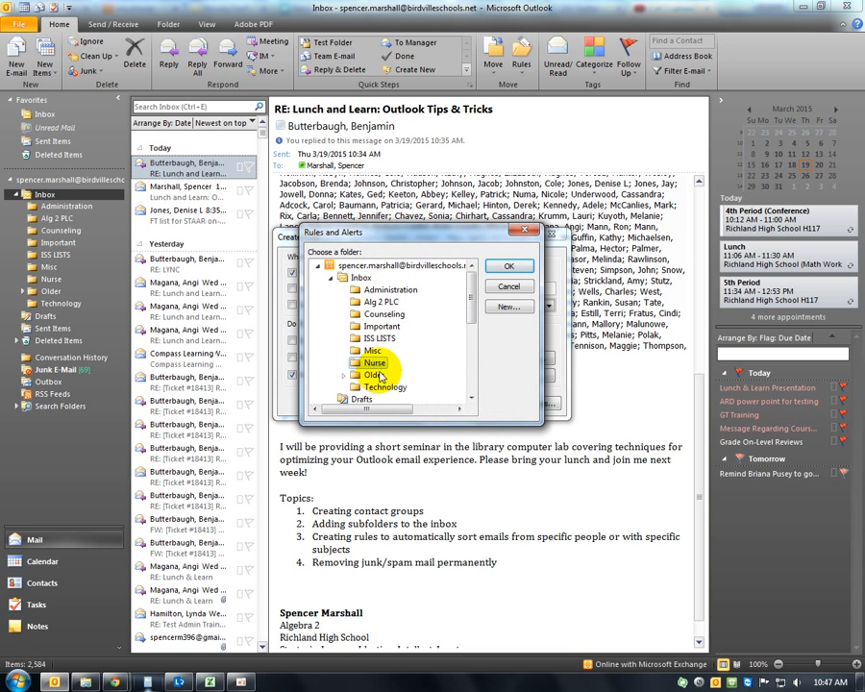
pyautogui.click(380, 302)
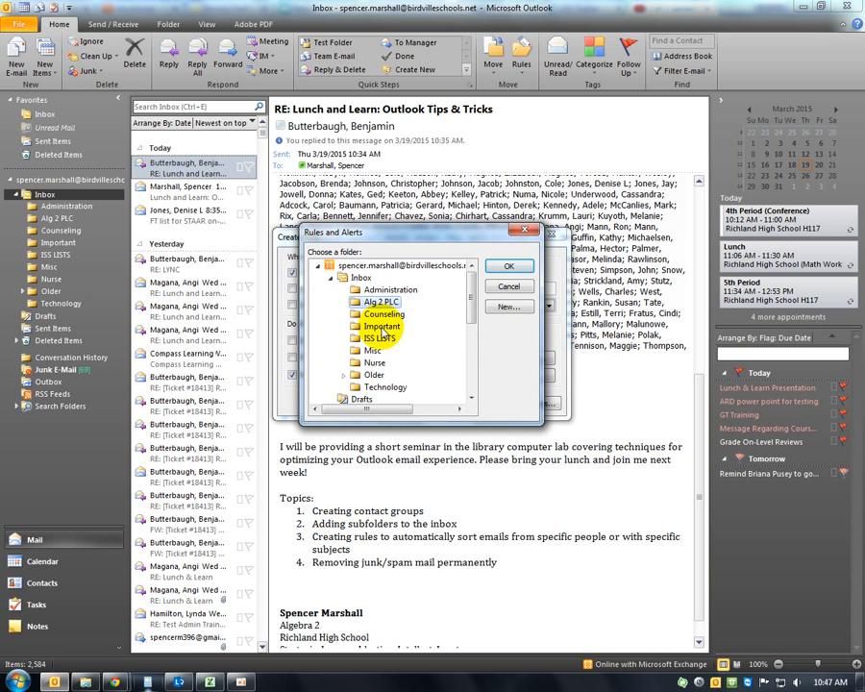
pyautogui.click(382, 328)
pyautogui.click(510, 269)
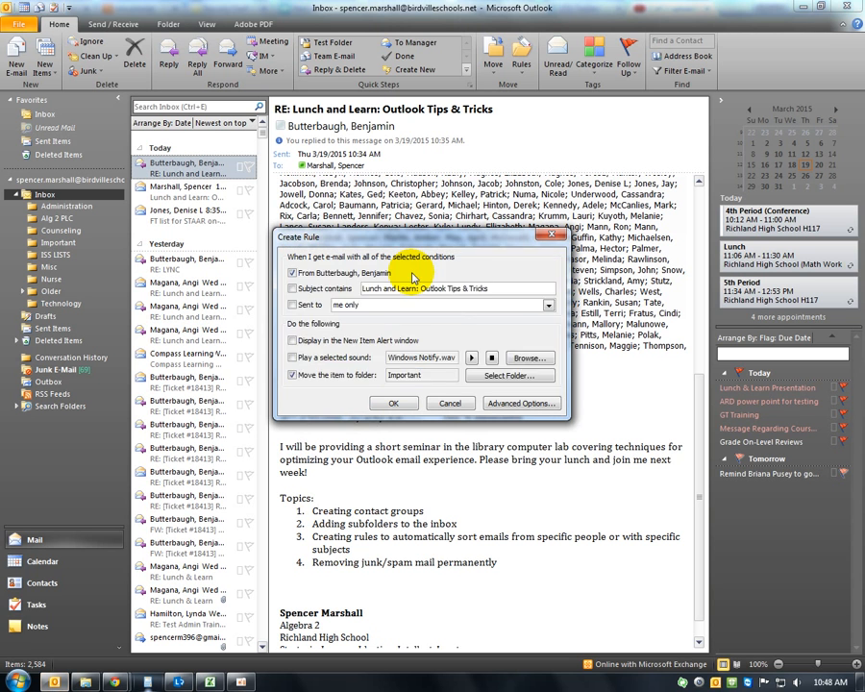
# Save the rule without running it on messages already in the current folder
pyautogui.moveTo(403, 268); pyautogui.dragTo(377, 269)
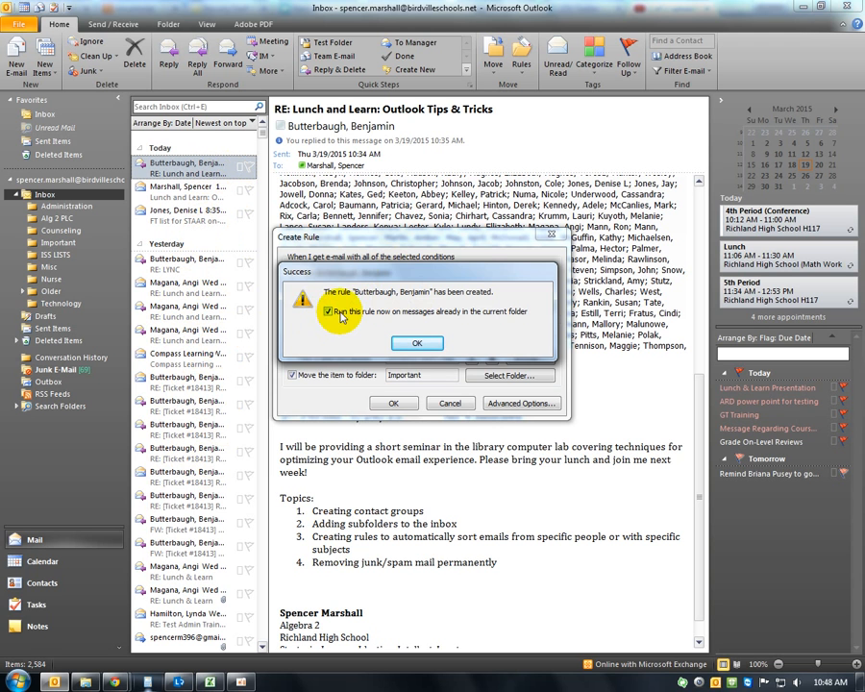
pyautogui.moveTo(357, 277); pyautogui.dragTo(208, 400)
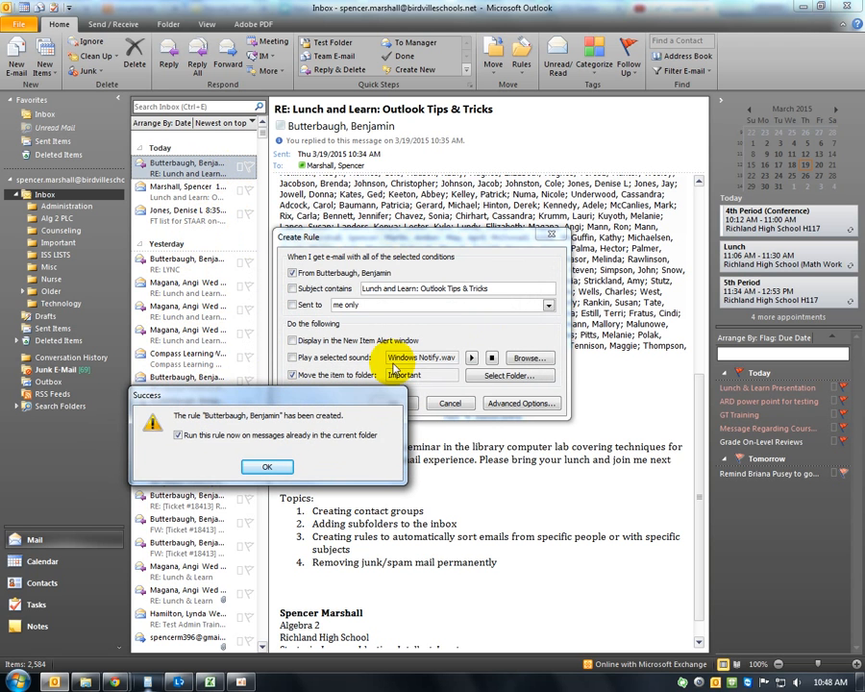
pyautogui.moveTo(264, 394); pyautogui.dragTo(394, 266)
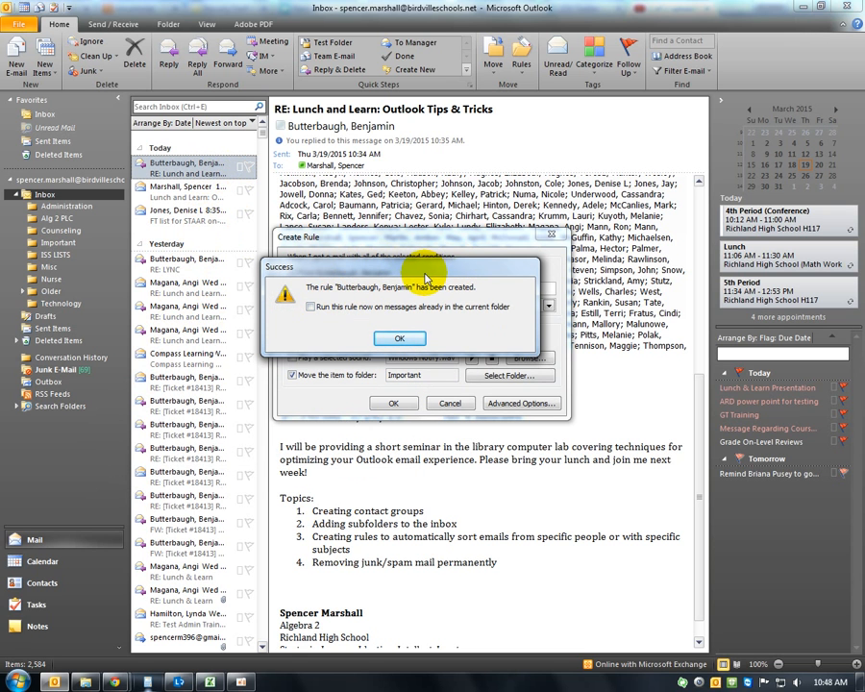
pyautogui.click(399, 340)
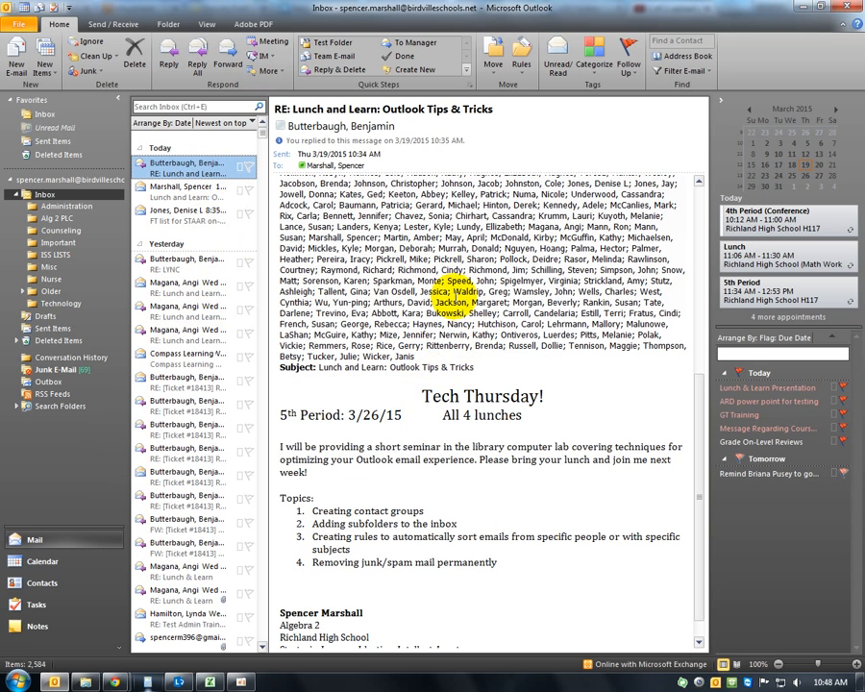
# Open the list of e-mail rules and examine the descriptions of the Alg 2 PLC Filter and Spring Break Auto Reply rules
pyautogui.scroll(1, 398, 259)
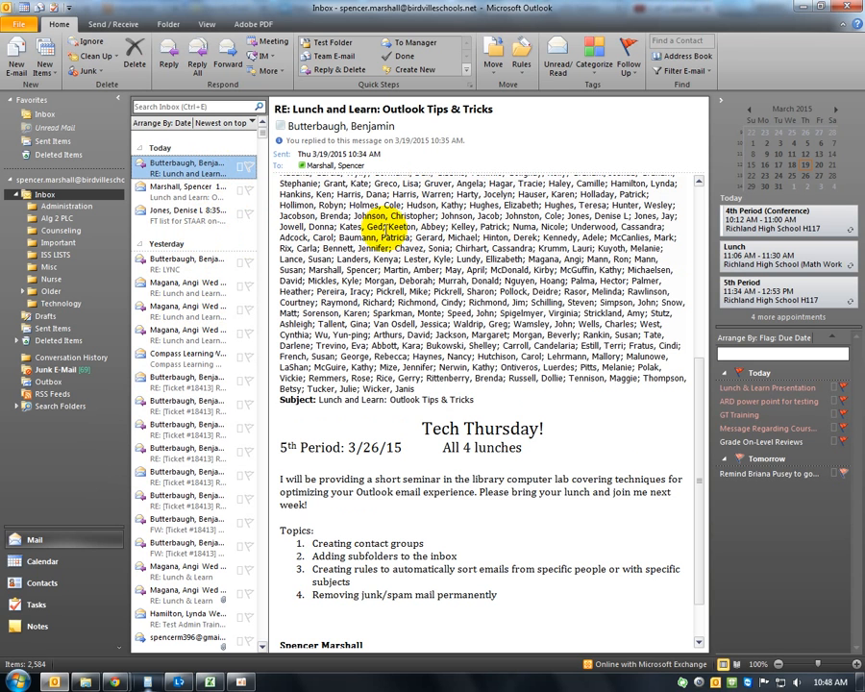
pyautogui.click(522, 66)
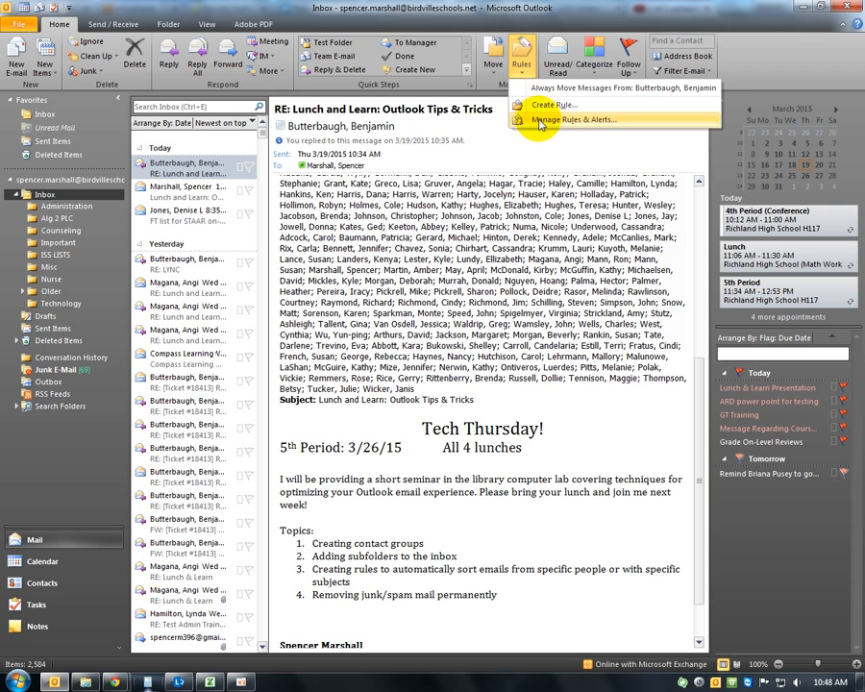
pyautogui.click(621, 123)
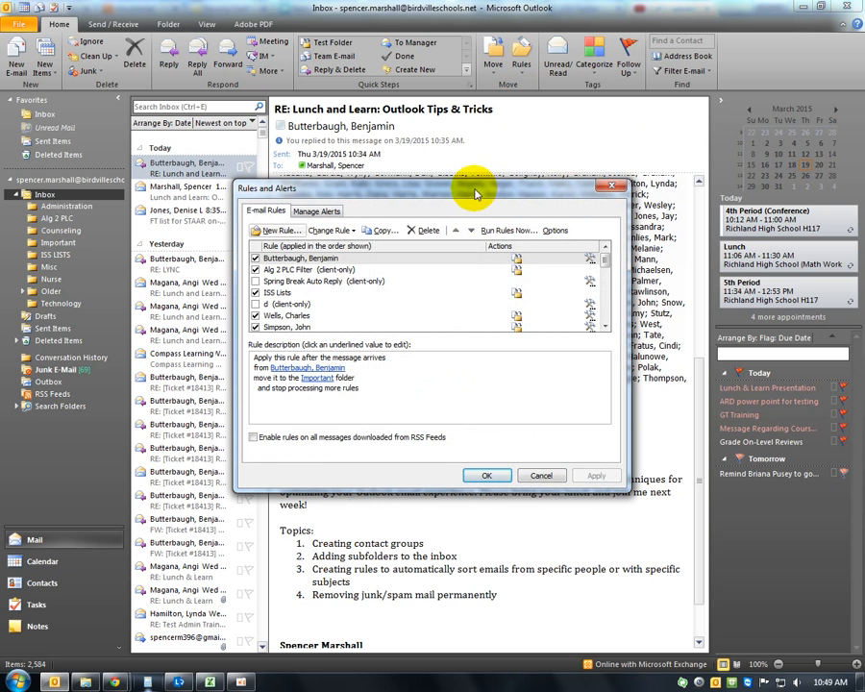
pyautogui.click(352, 270)
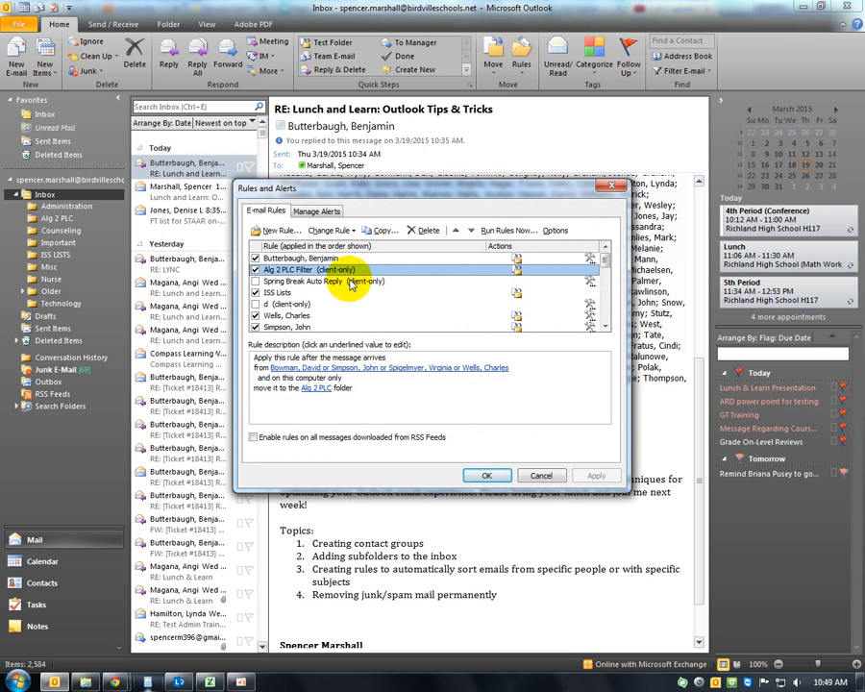
pyautogui.click(337, 281)
pyautogui.click(338, 272)
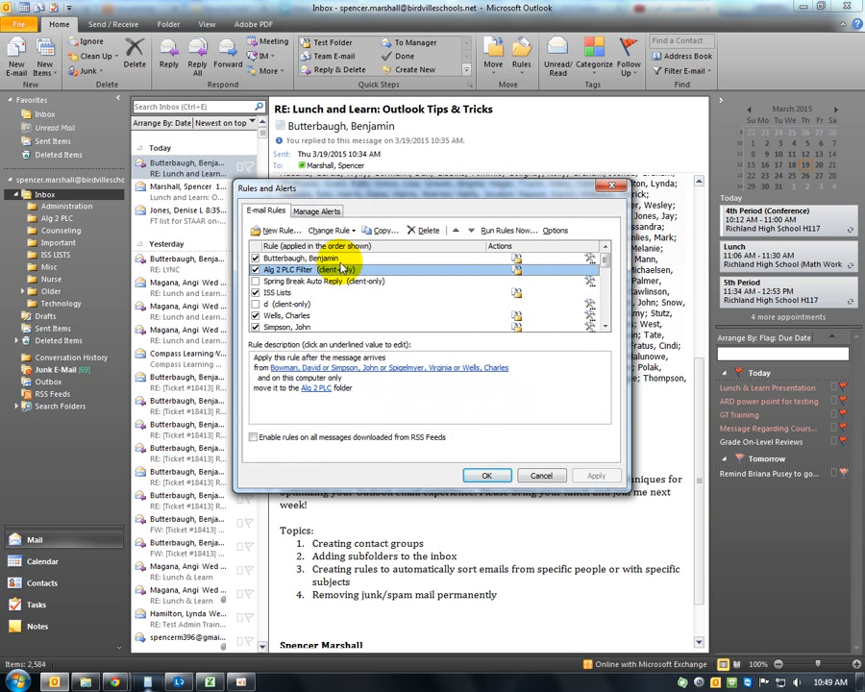
# Delete the newly created rule that moves the sender's messages to the Important folder
pyautogui.click(298, 258)
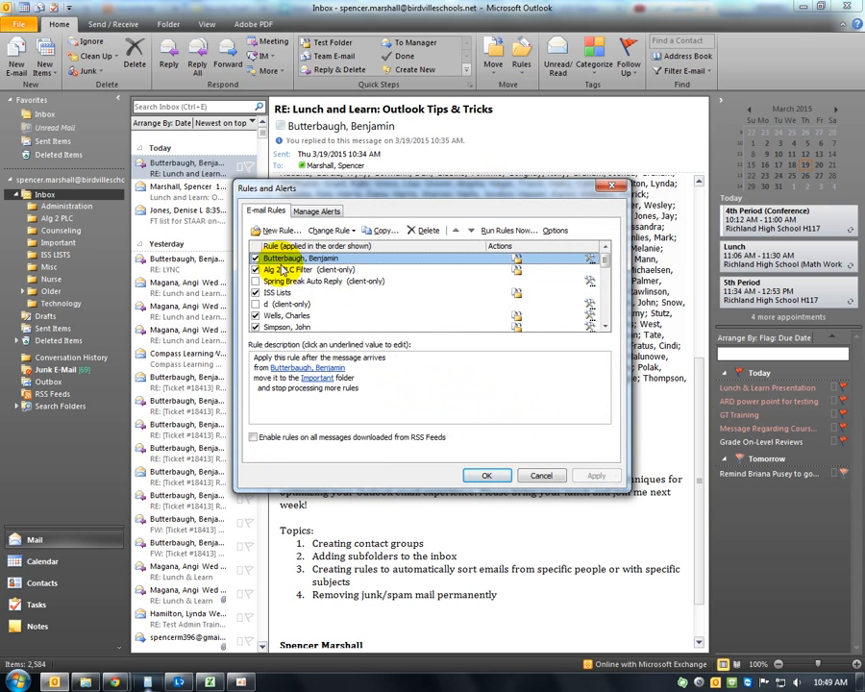
pyautogui.click(308, 390)
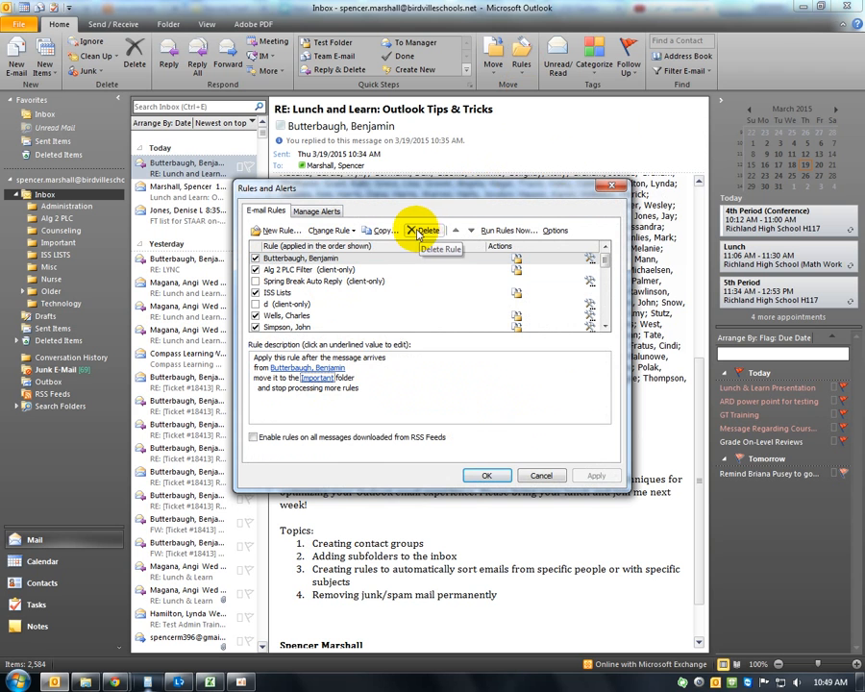
pyautogui.click(427, 231)
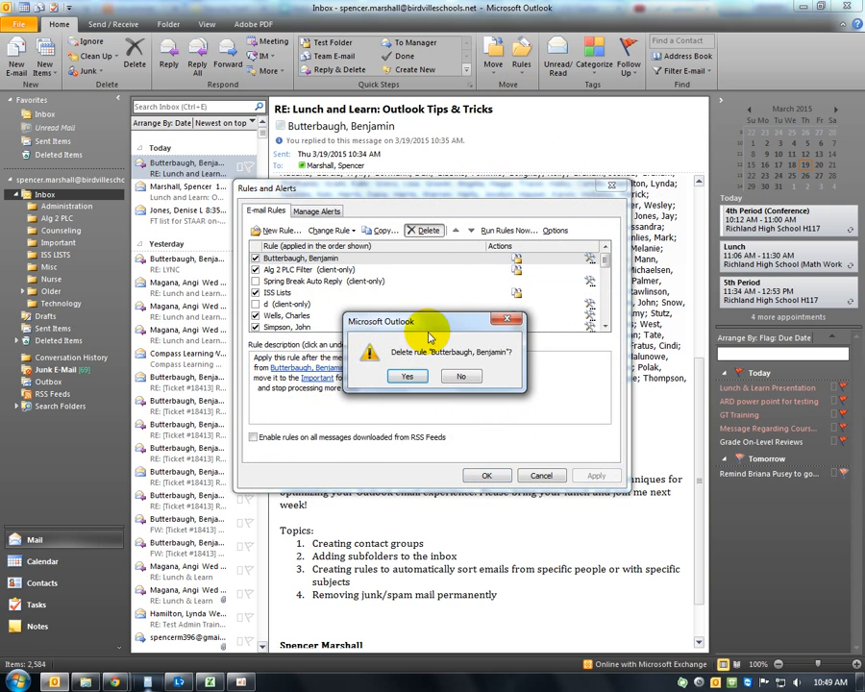
pyautogui.click(407, 378)
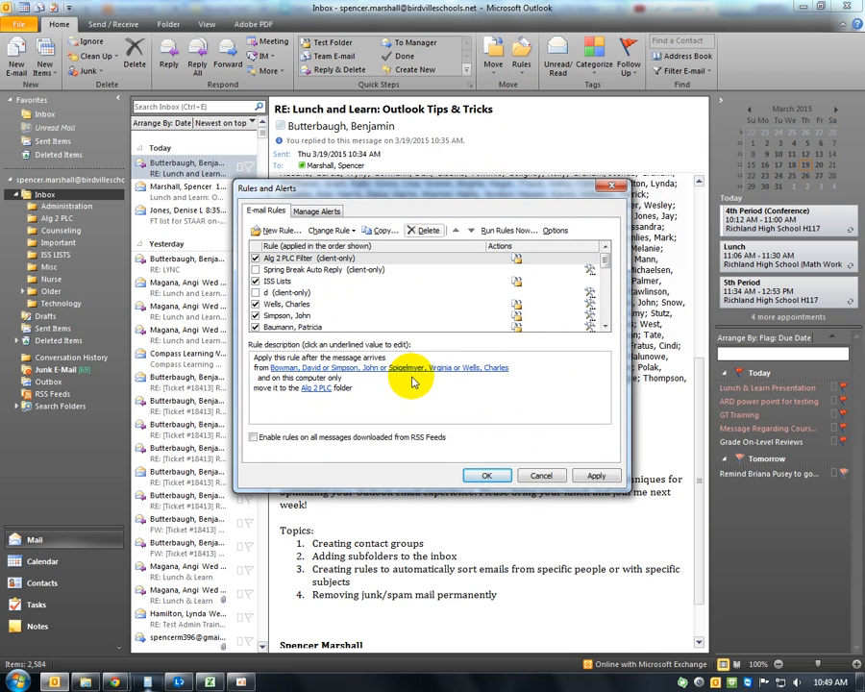
# Delete the Alg 2 PLC Filter and Spring Break Auto Reply rules and save the rule list
pyautogui.click(415, 233)
pyautogui.click(408, 377)
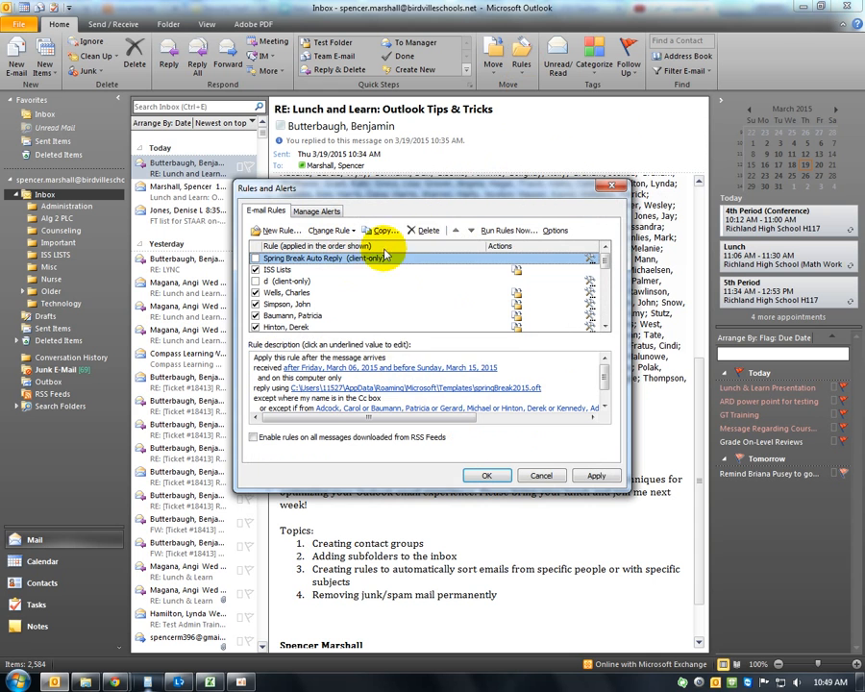
pyautogui.click(426, 232)
pyautogui.click(407, 377)
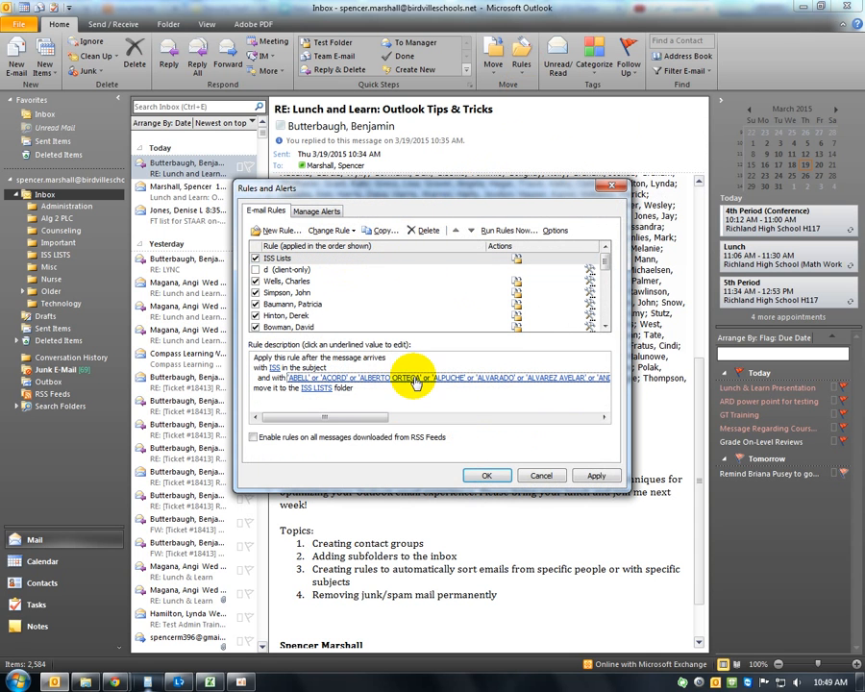
pyautogui.click(487, 474)
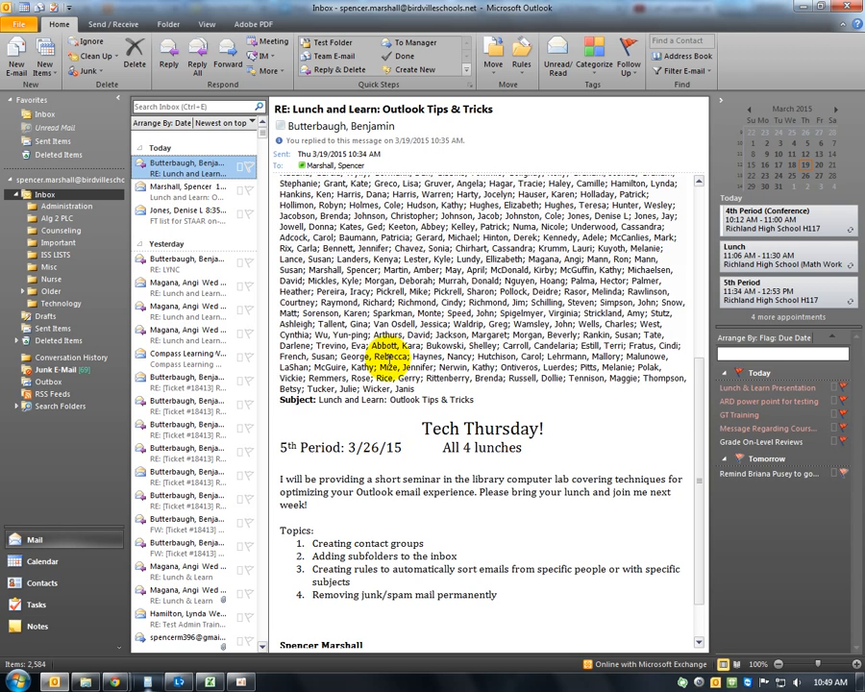
# View the sorted messages in the Administration and Alg 2 PLC subfolders of the Inbox
pyautogui.scroll(2, 380, 408)
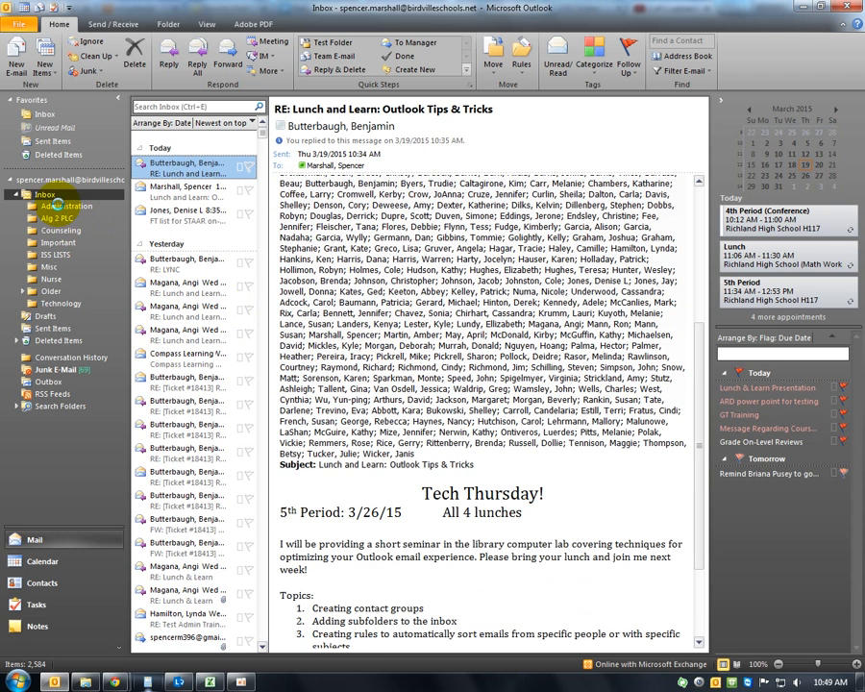
pyautogui.click(65, 206)
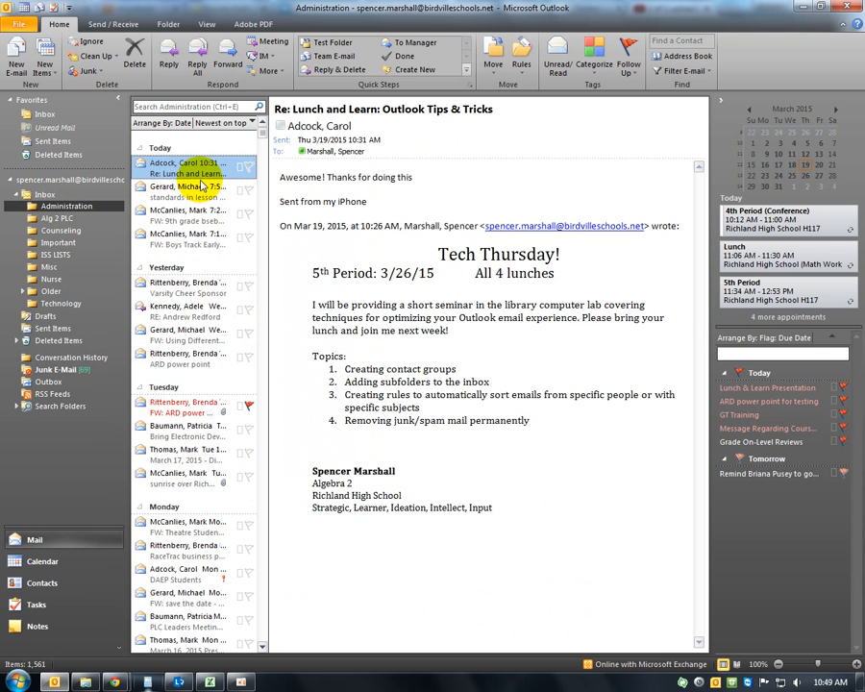
pyautogui.click(57, 219)
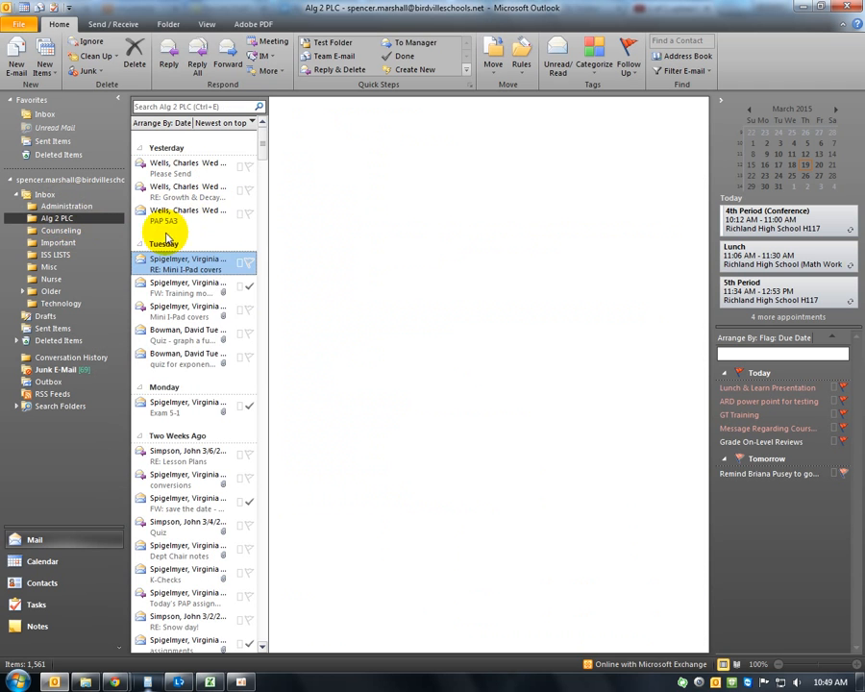